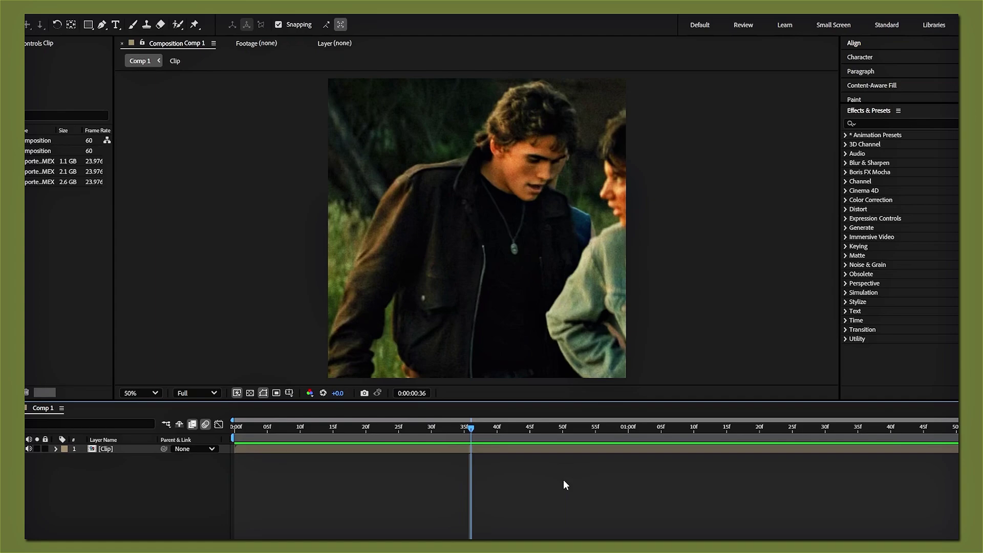
- Search for 'exposure', drop Color Correction > Exposure onto the Clip layer, and return to frame 0
key(ctrl+0)
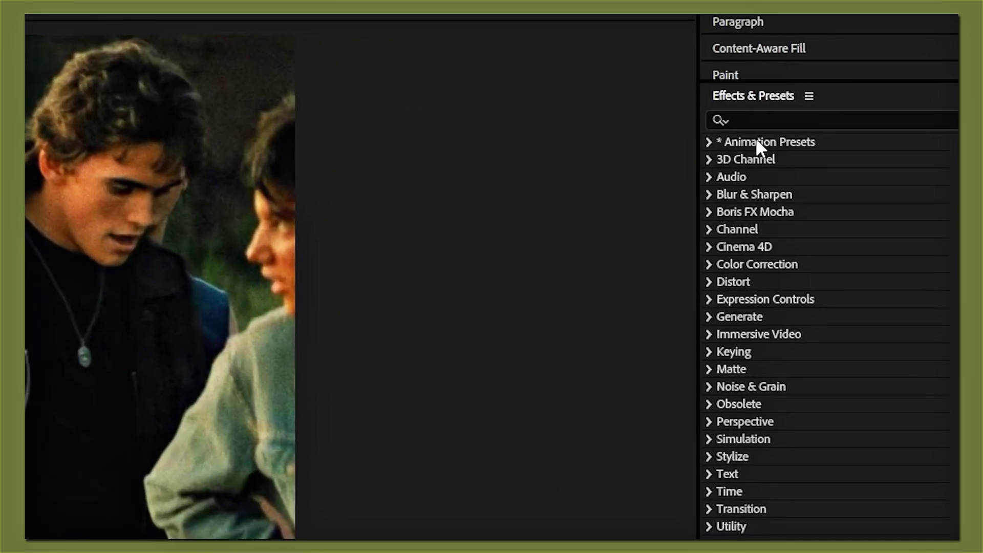
click(874, 123)
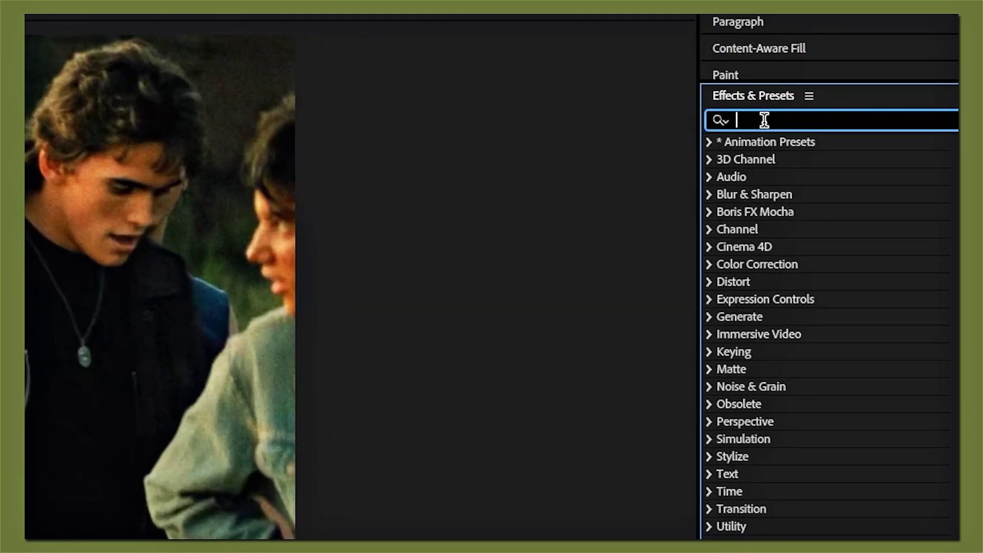
text(e)
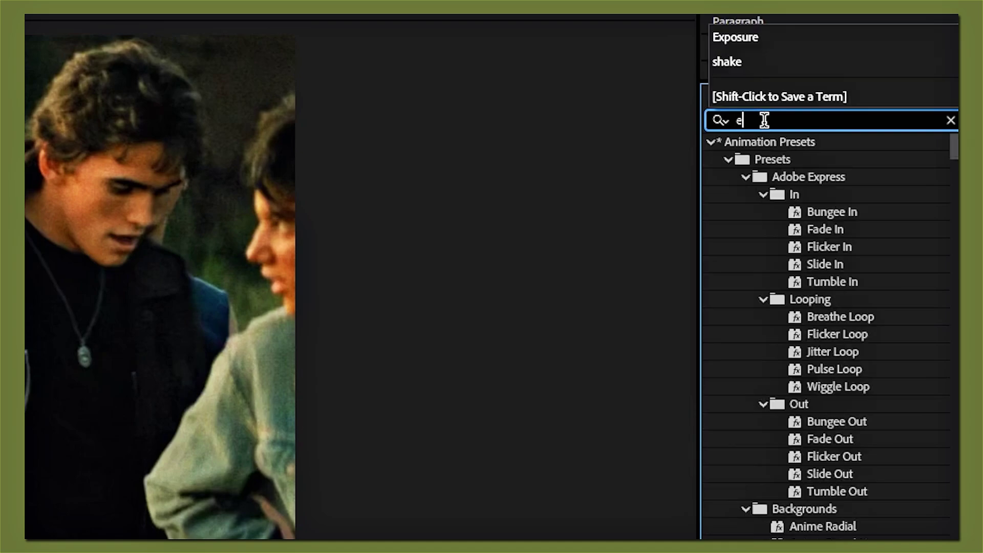
text(xposure)
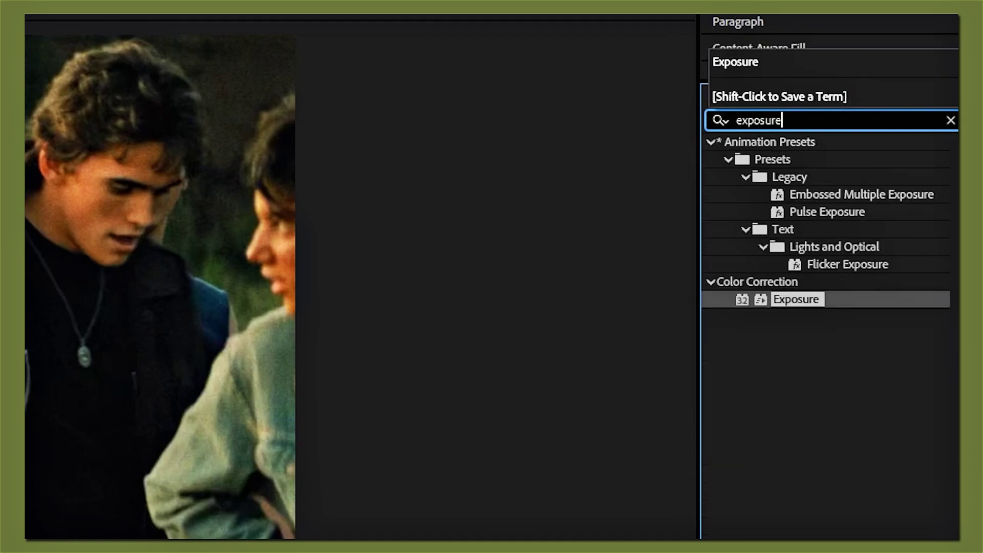
drag(783, 299, 370, 552)
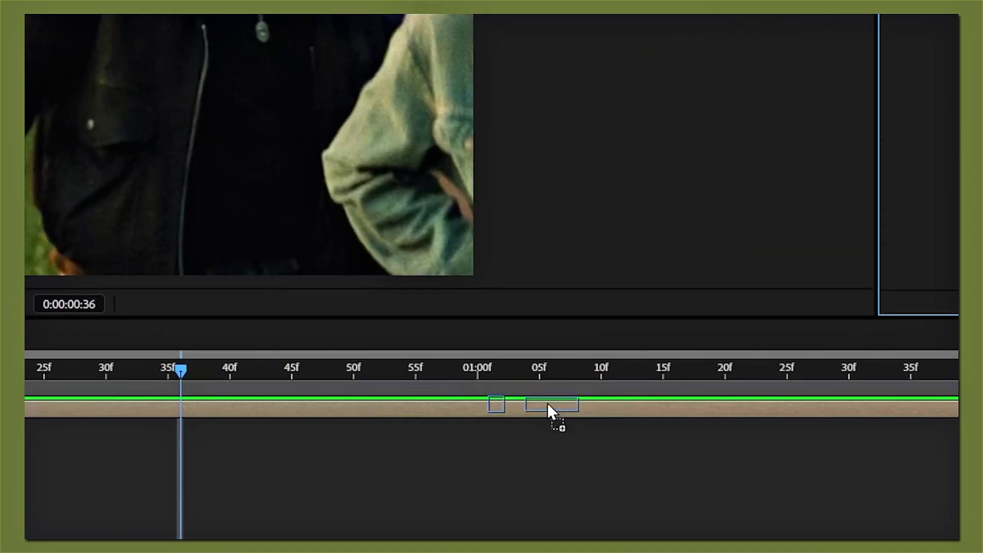
drag(547, 404, 544, 407)
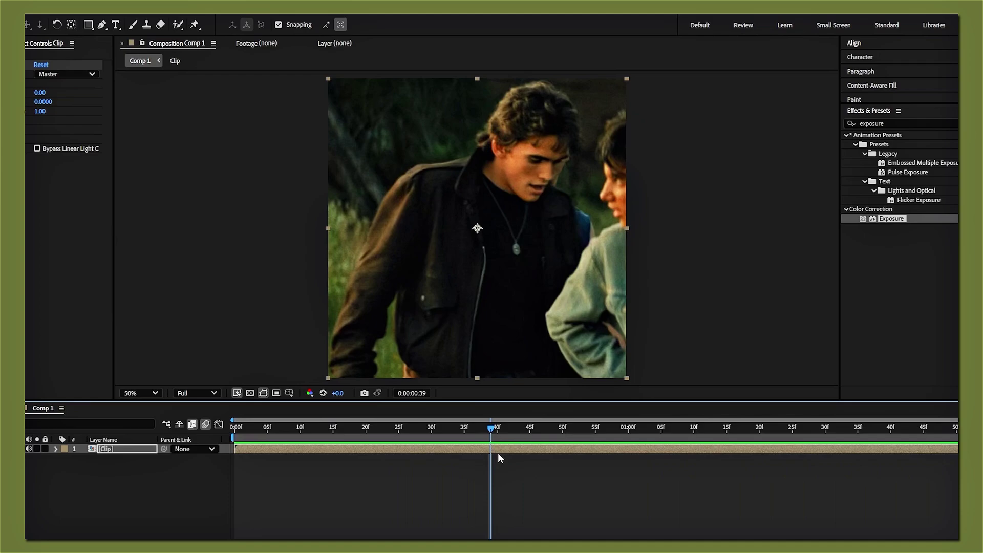
drag(494, 428, 196, 441)
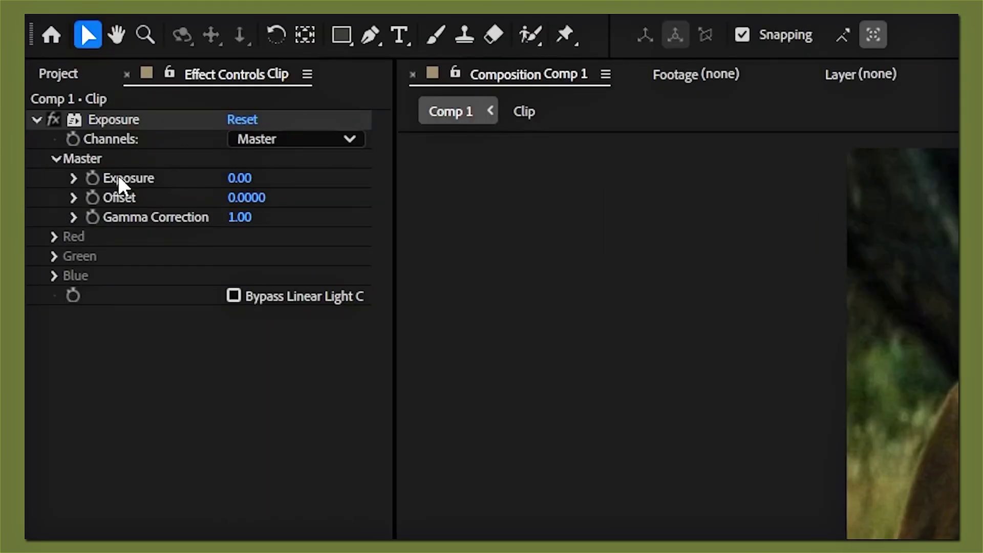
- Set a starting Exposure keyframe of 3 on the first frame
click(92, 179)
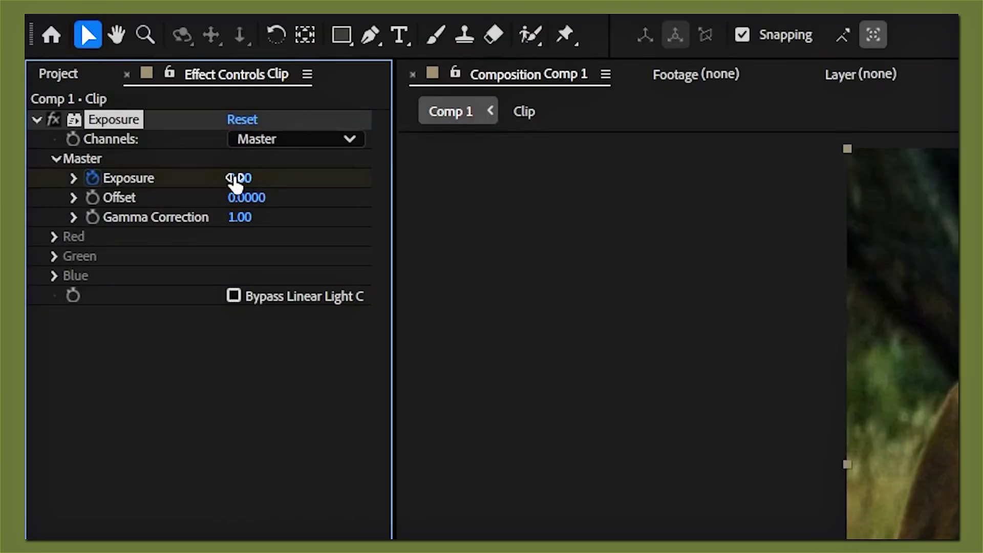
click(239, 179)
text(3)
key(Return)
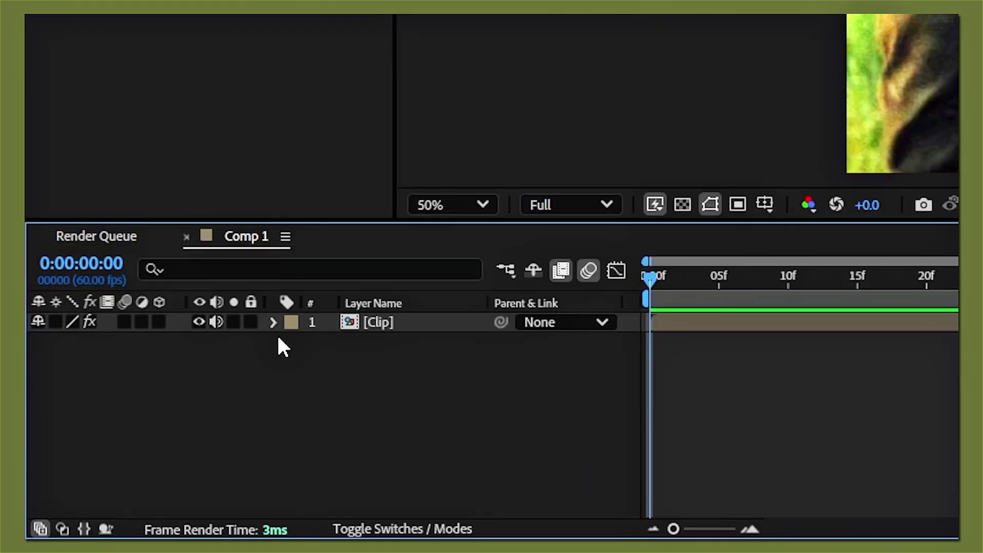
- Expand the Clip layer's Exposure effect down to its Master settings and preview the clip
click(275, 322)
click(293, 343)
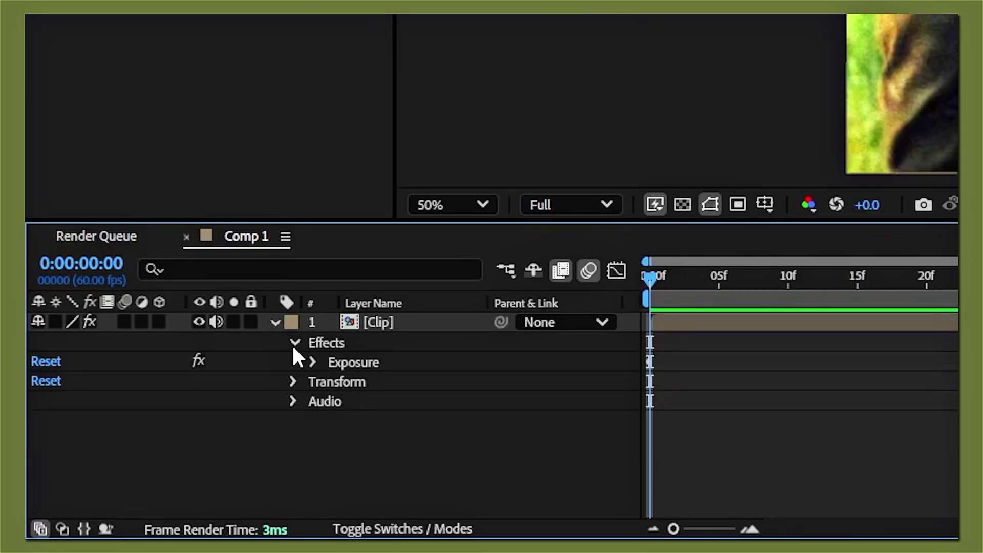
click(313, 363)
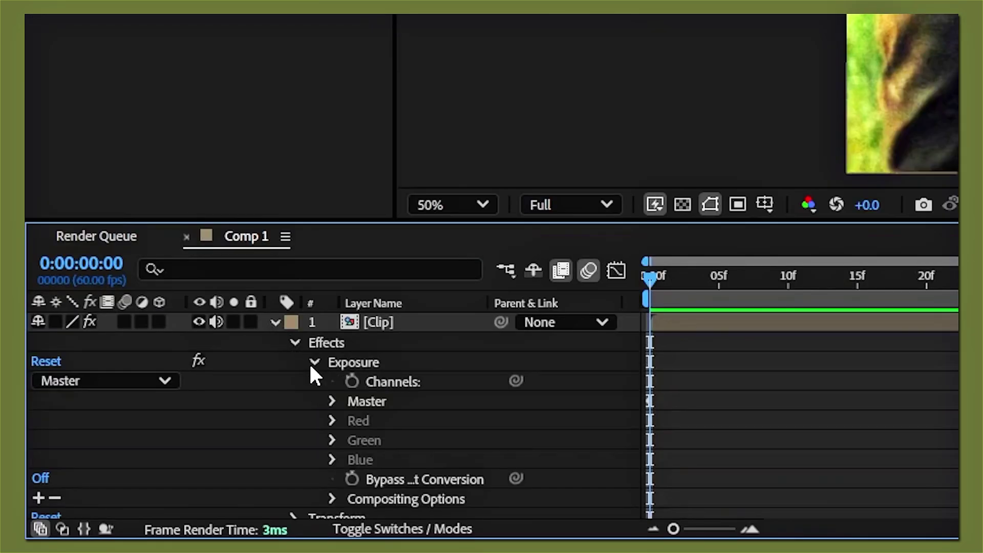
click(330, 400)
scroll(564, 311, down, 2)
key(space)
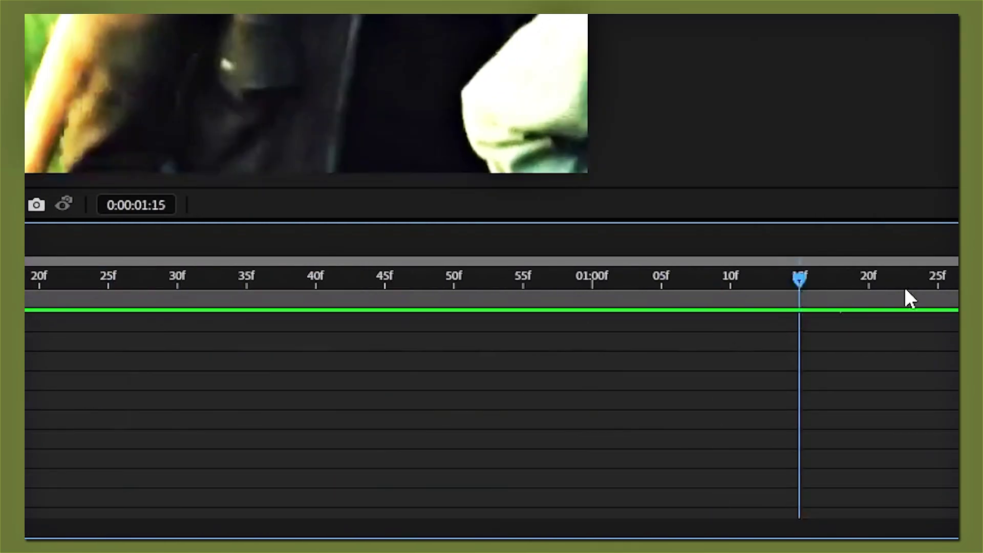
key(Home)
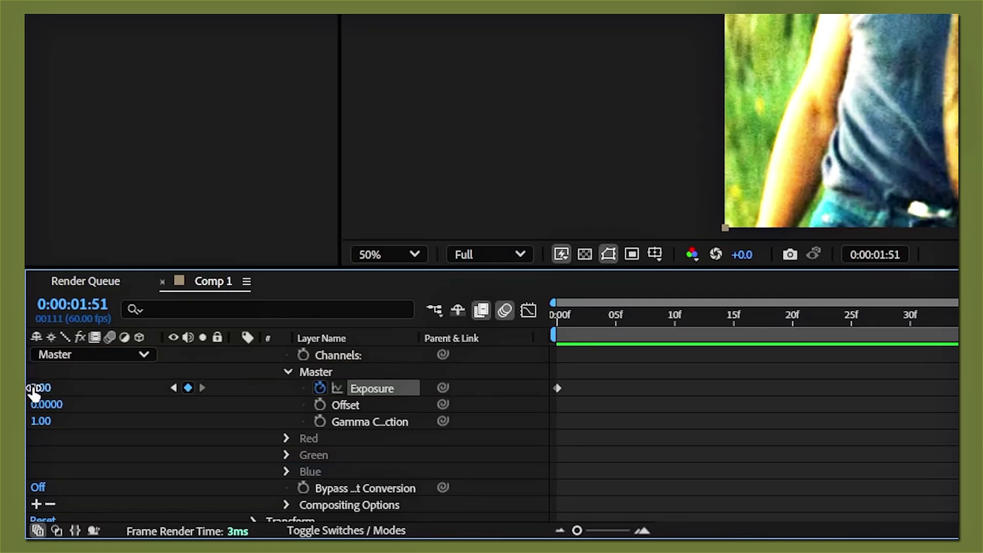
- Keyframe Exposure to 0 at 0:00:01:51, Easy Ease both keyframes, and preview
click(40, 388)
text(0)
key(Return)
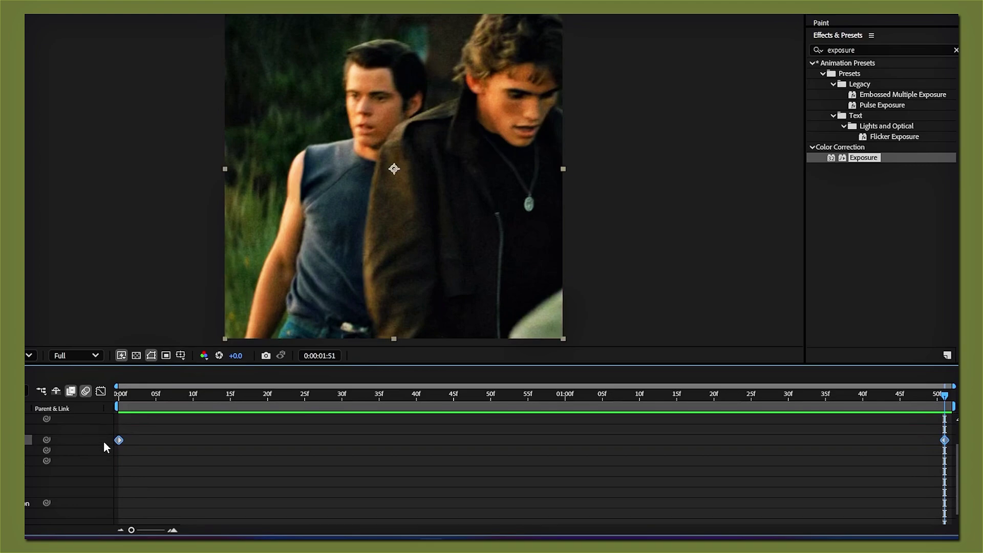
key(F9)
key(space)
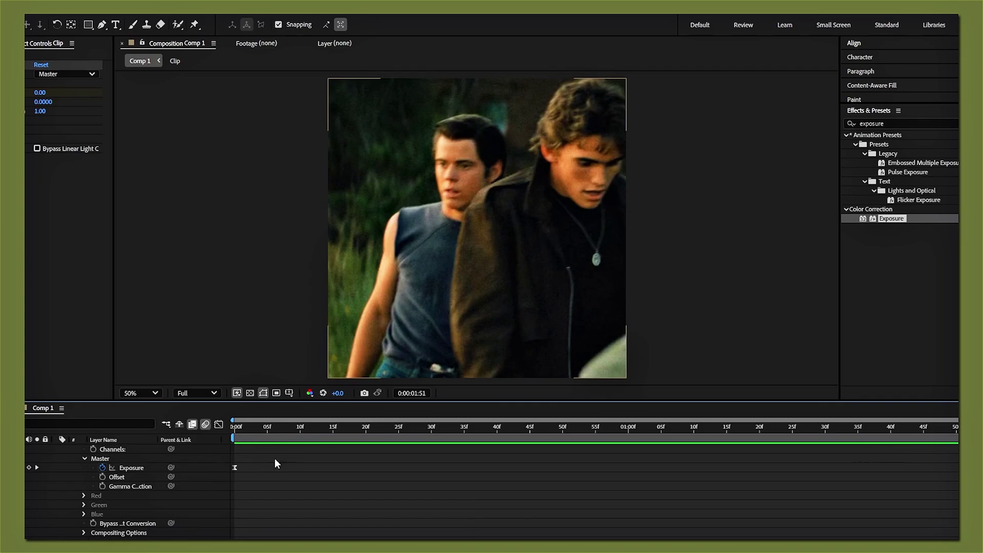
- Reshape the Exposure curve's start and tail handles in the Graph Editor, then preview
click(224, 468)
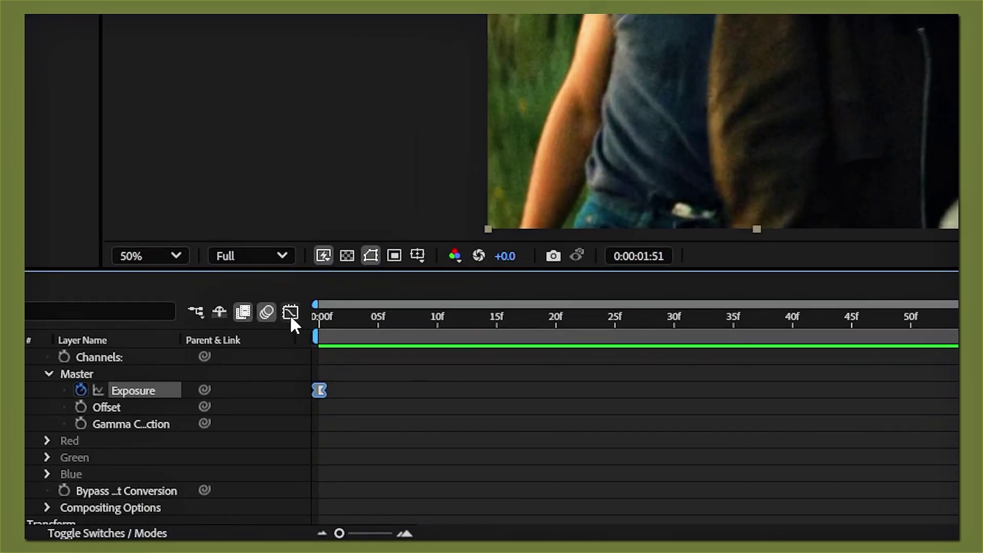
click(289, 312)
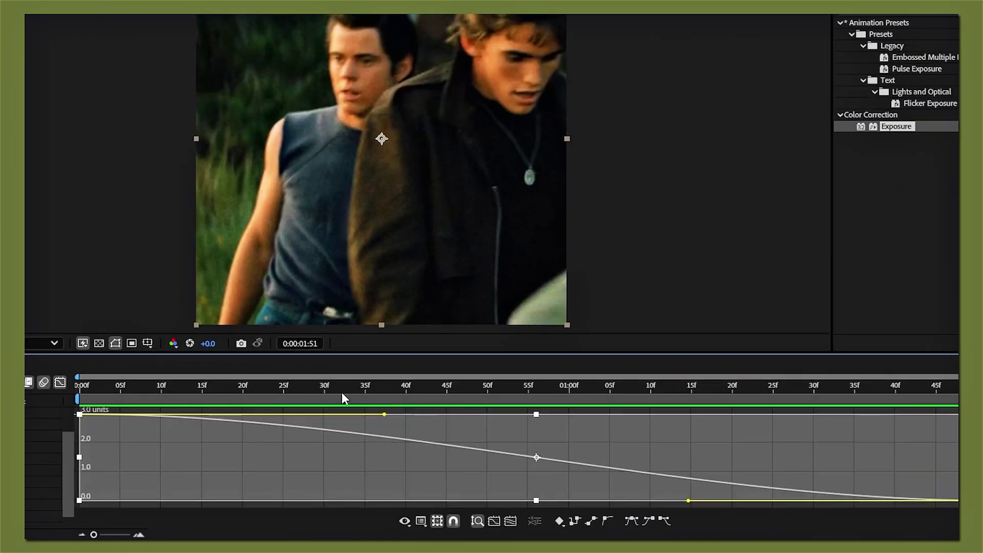
drag(383, 414, 372, 485)
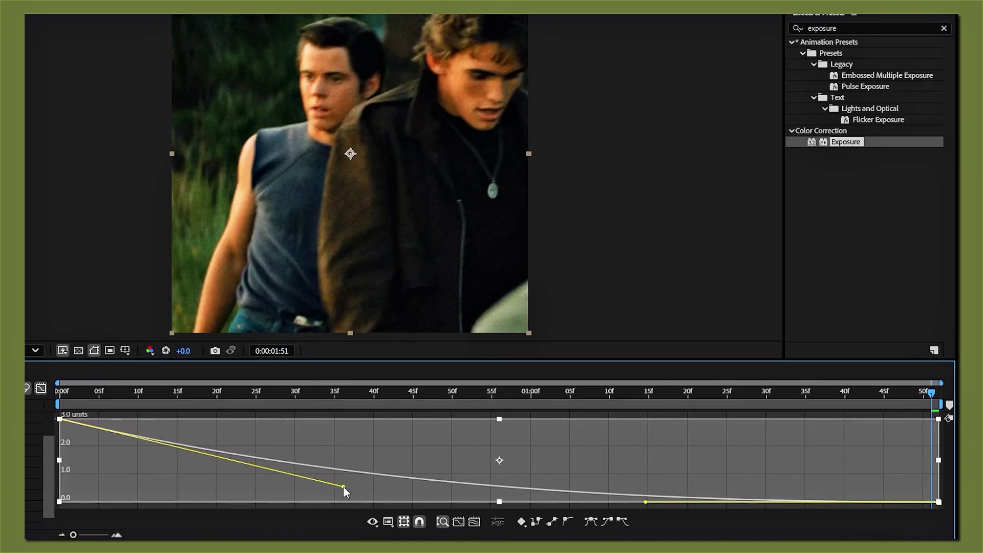
drag(645, 501, 568, 501)
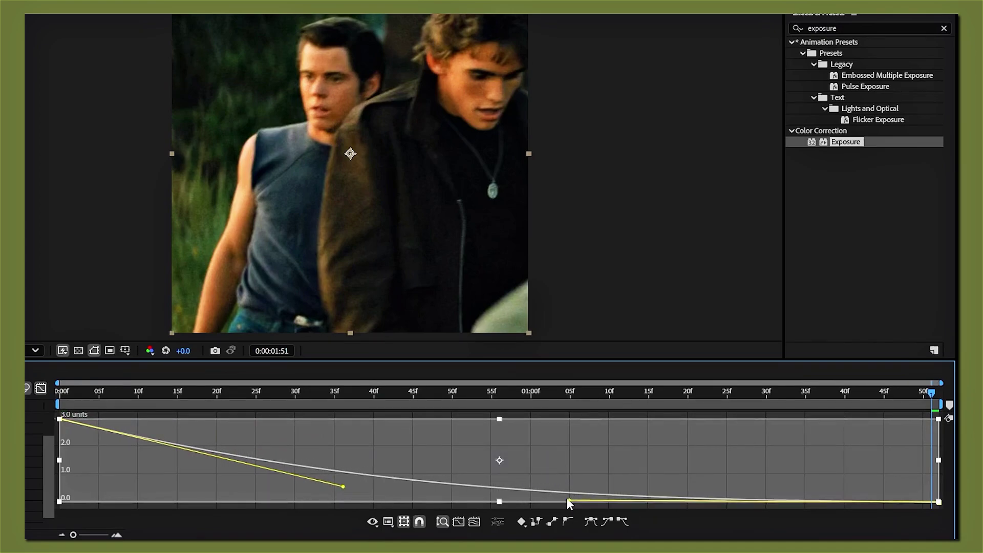
key(space)
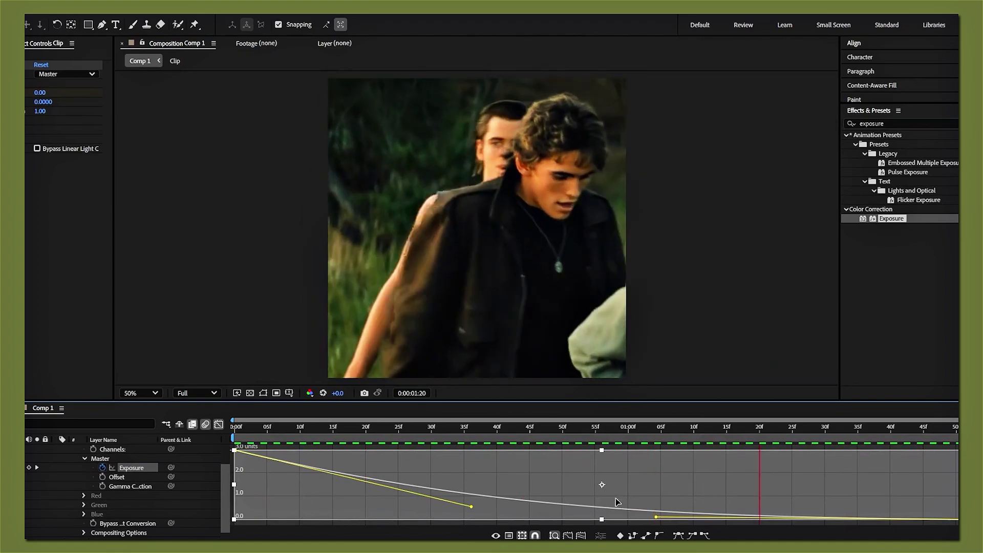
key(space)
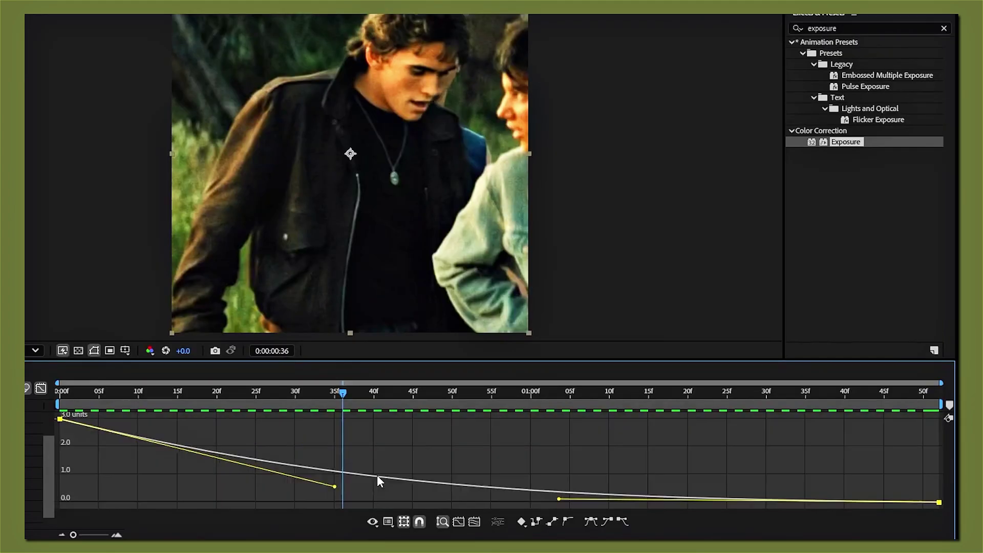
- Stretch the first keyframe's ease handle to about frame 35 and preview the slower falloff
double_click(339, 474)
drag(342, 392, 60, 393)
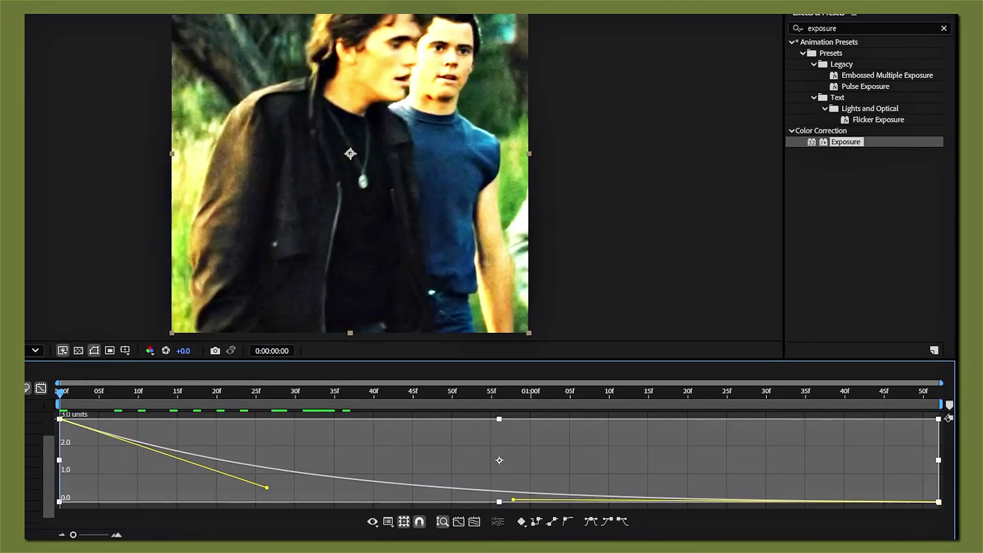
key(space)
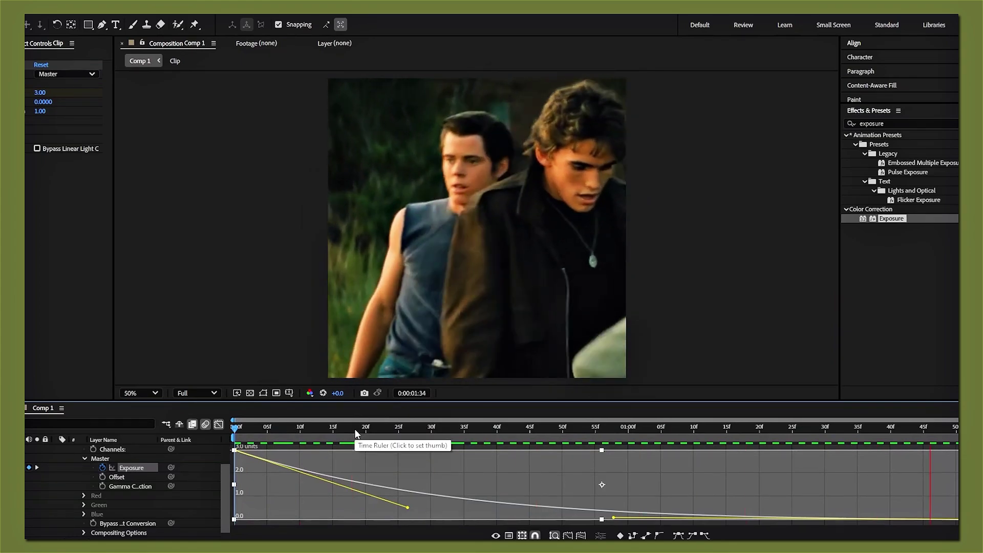
click(583, 430)
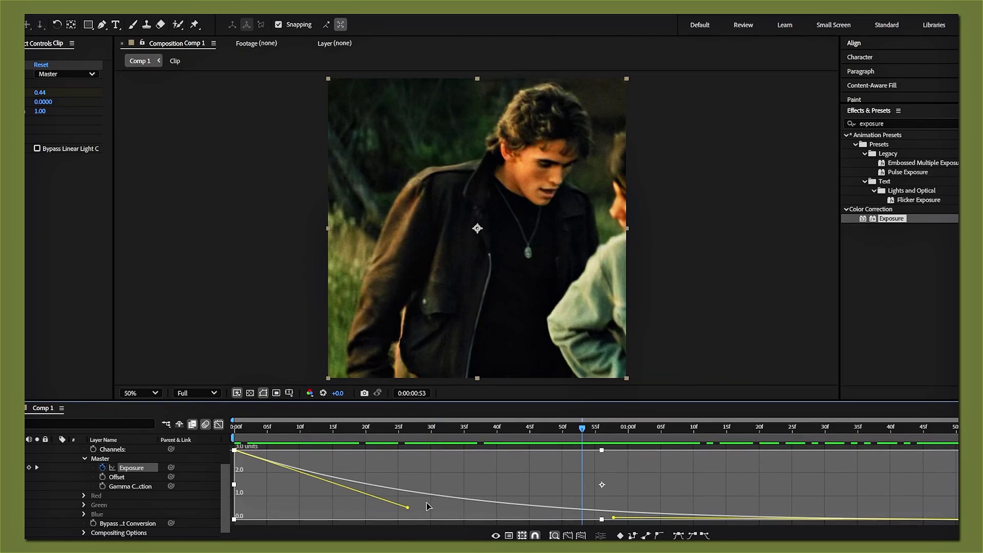
drag(429, 506, 436, 492)
key(space)
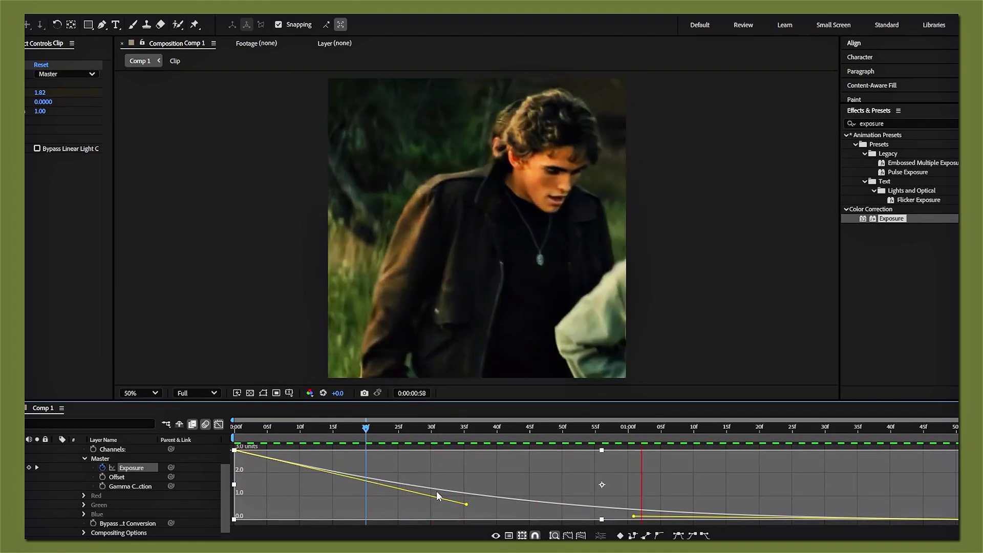
key(space)
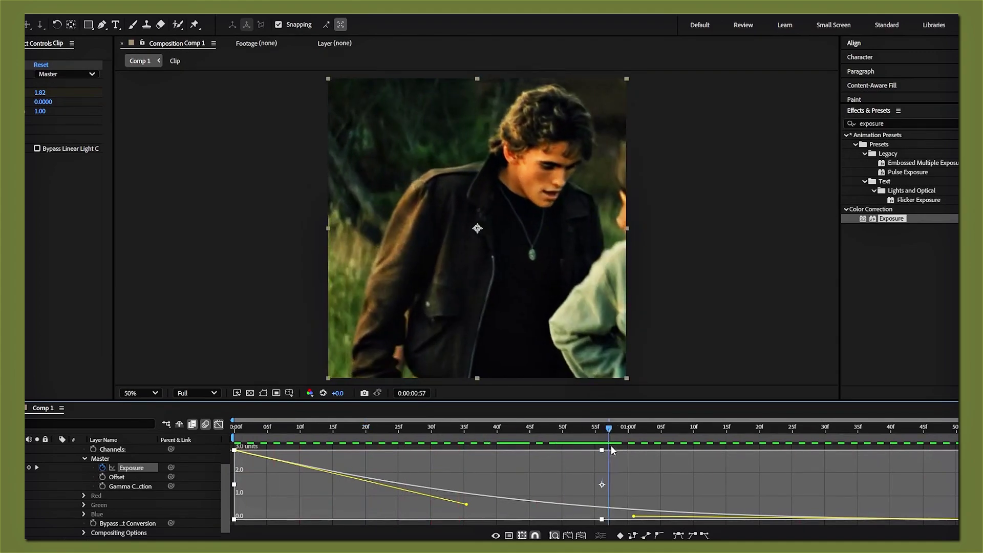
- Back at frame 0 with the Graph Editor off, change the starting Exposure to 5.00
drag(613, 450, 617, 449)
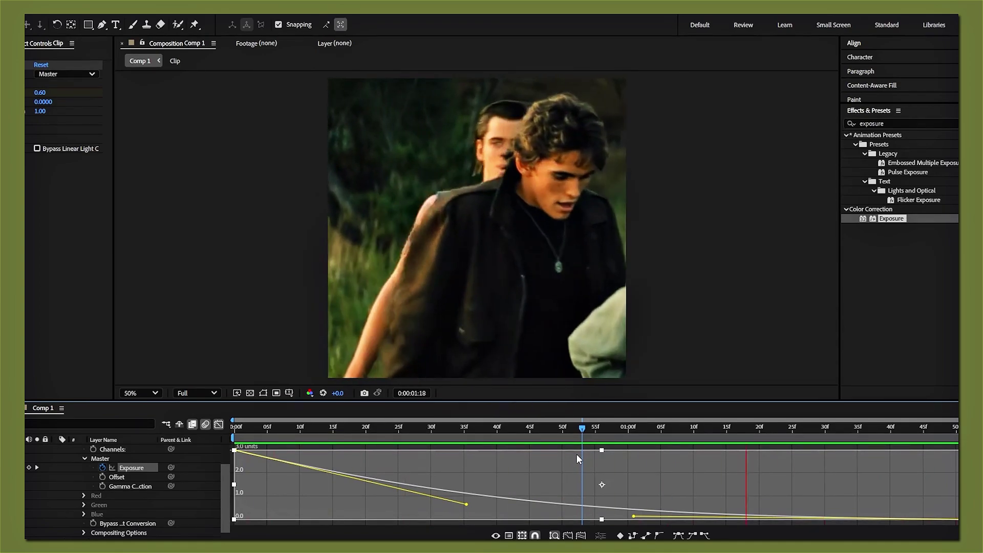
drag(569, 432, 218, 425)
click(218, 424)
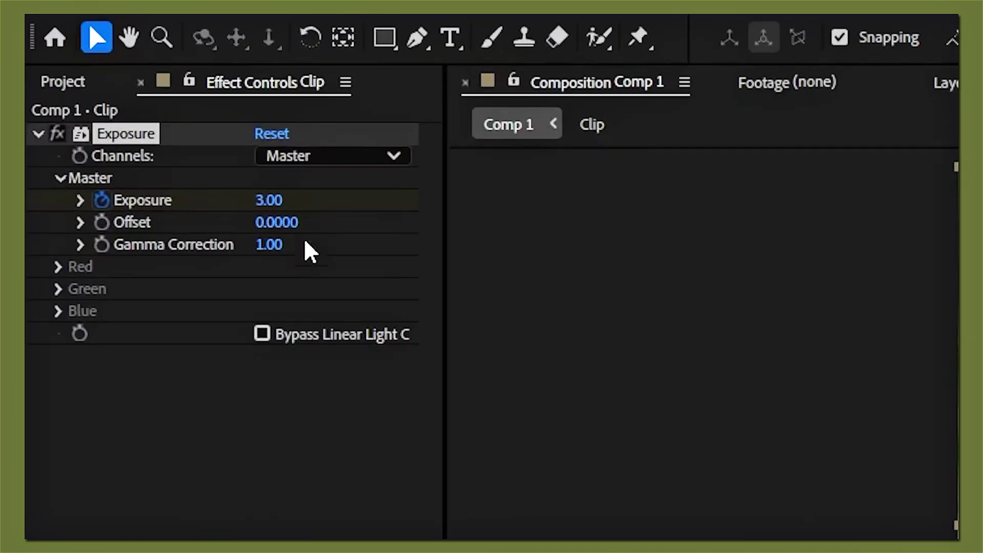
click(268, 199)
text(5)
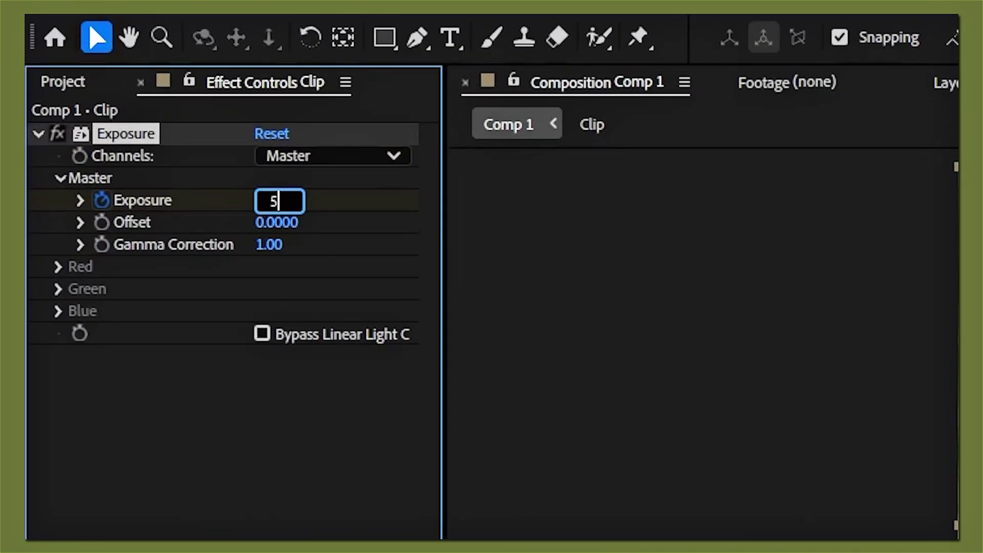
key(Return)
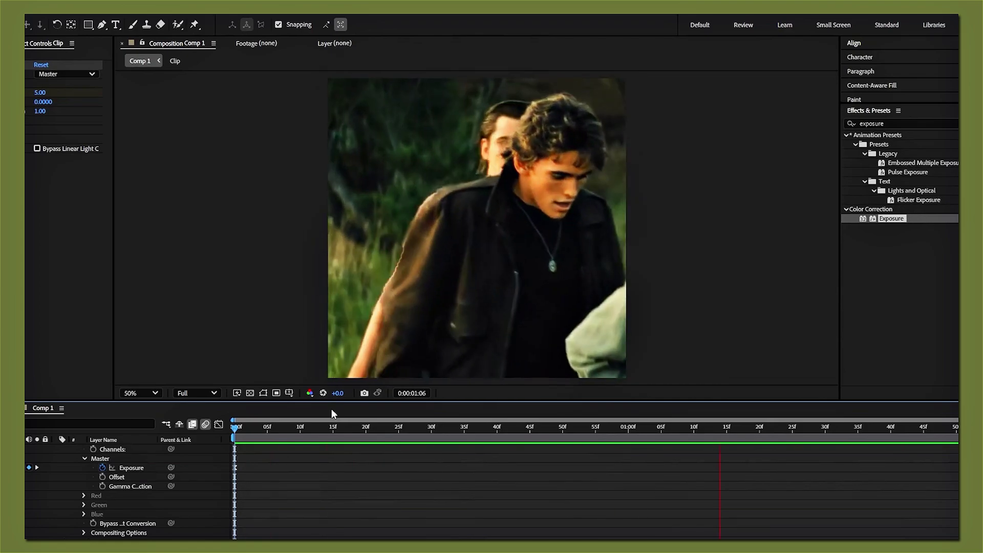
key(space)
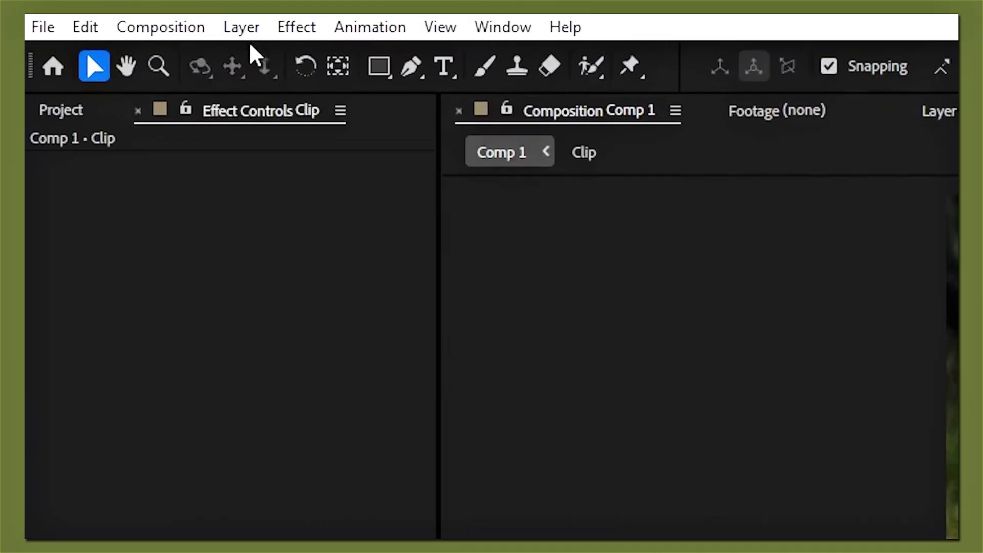
- Add a comp-sized white solid, White Solid 2, above the Clip via Layer > New > Solid
click(243, 29)
mouse_move(278, 61)
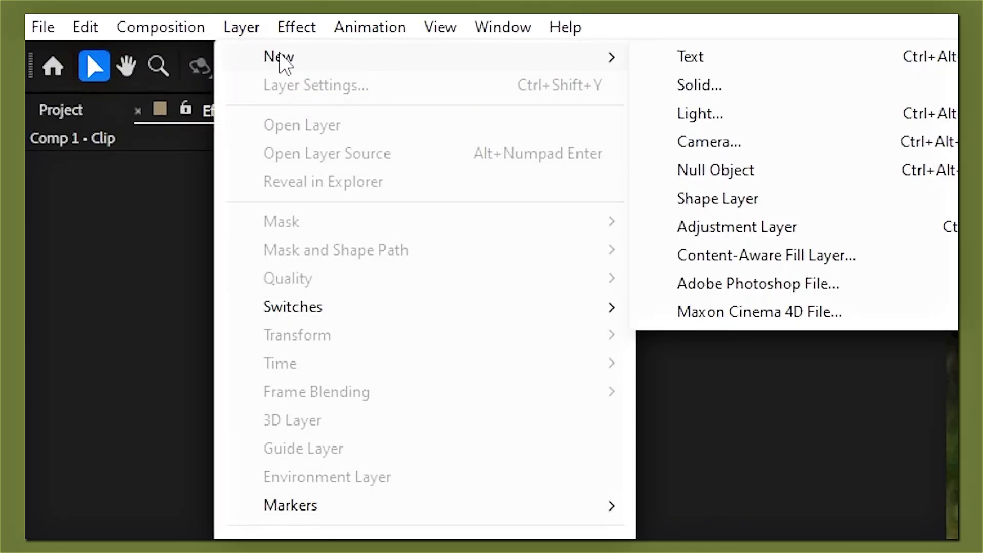
click(553, 90)
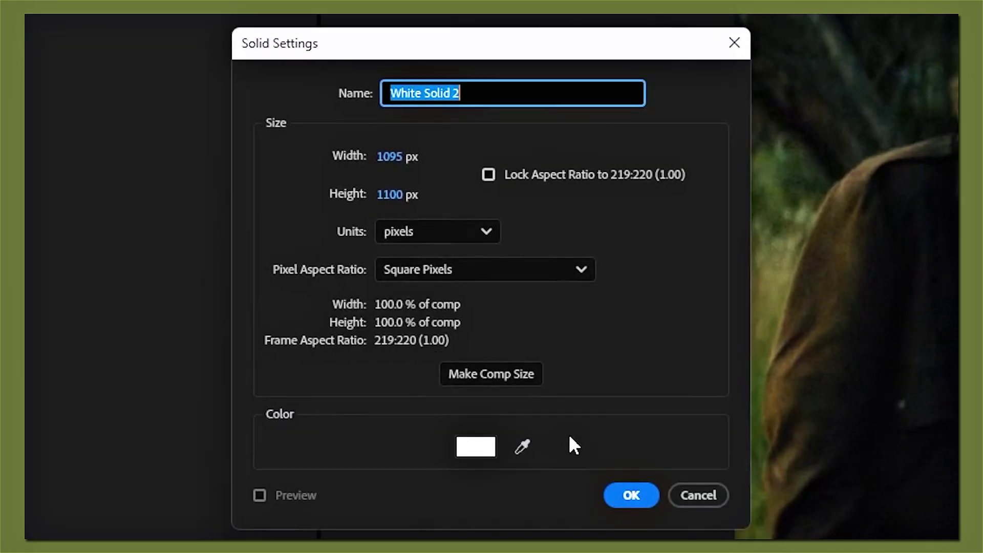
click(624, 494)
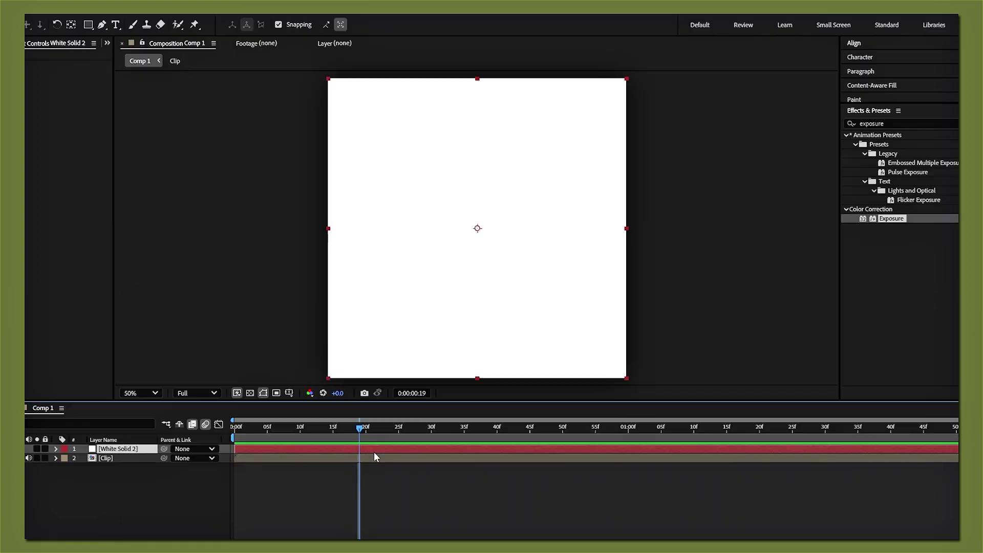
- Split White Solid 2 at frame 19 and delete the later part
key(ctrl+shift+d)
key(Delete)
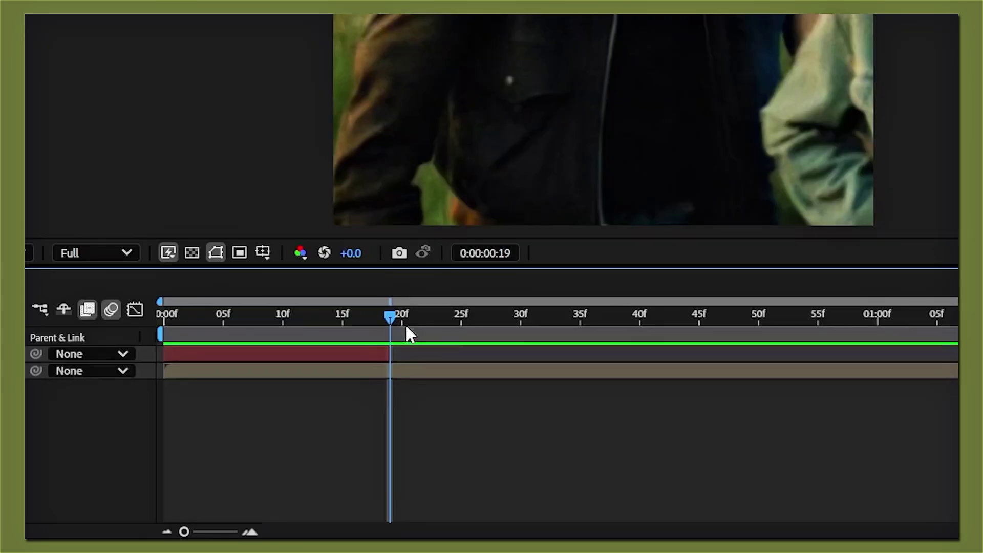
drag(360, 426, 231, 434)
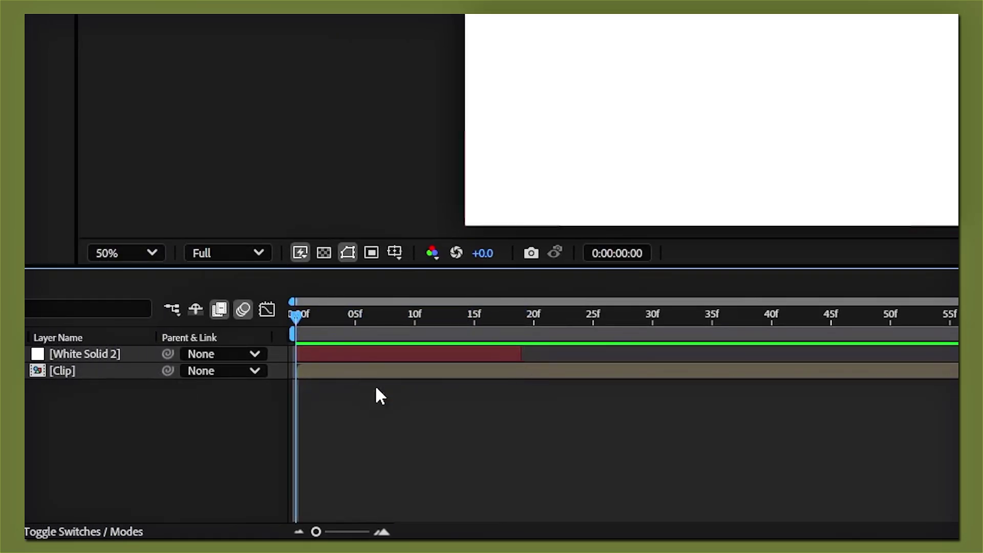
- Keyframe the solid's Opacity at 100% on frame 0 and 0% on frame 19
click(418, 353)
key(t)
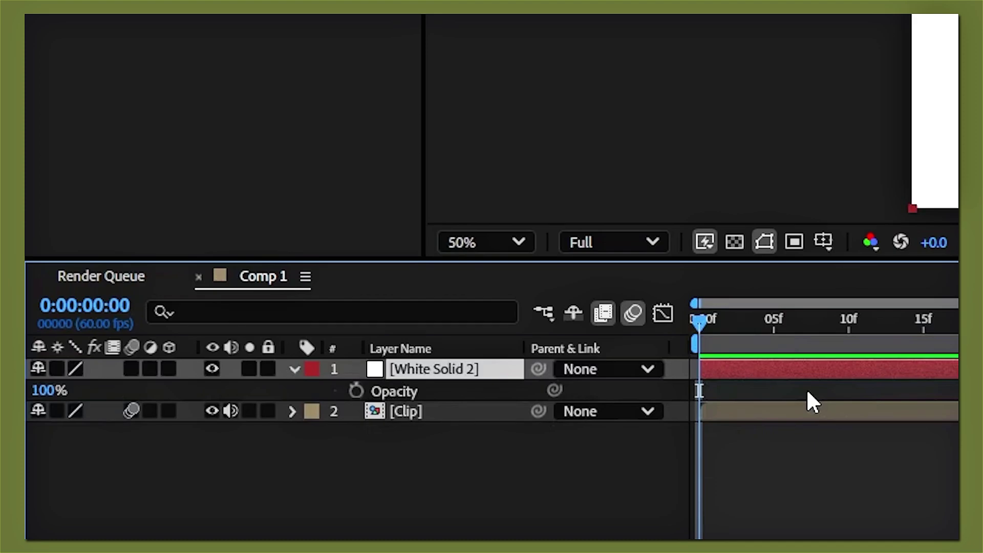
click(356, 391)
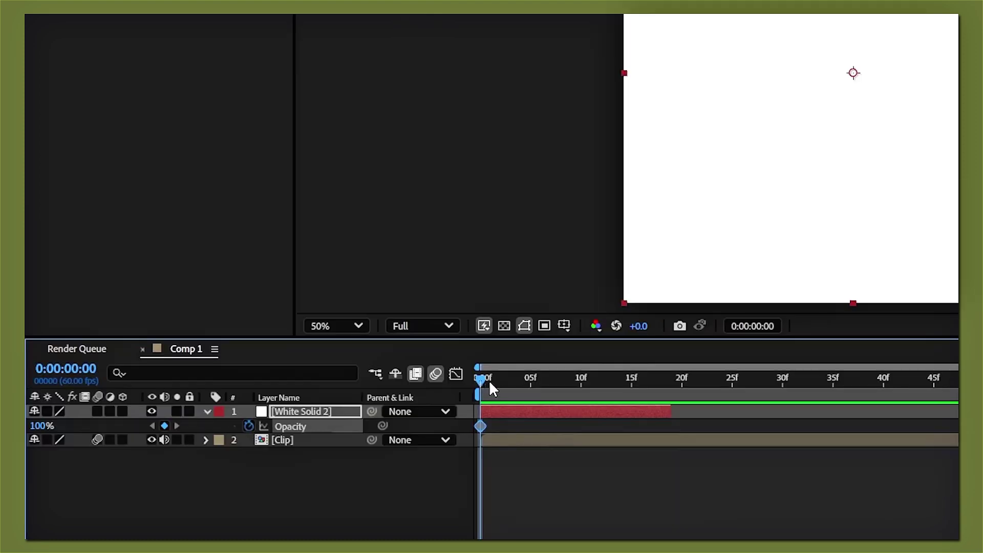
drag(489, 380, 671, 379)
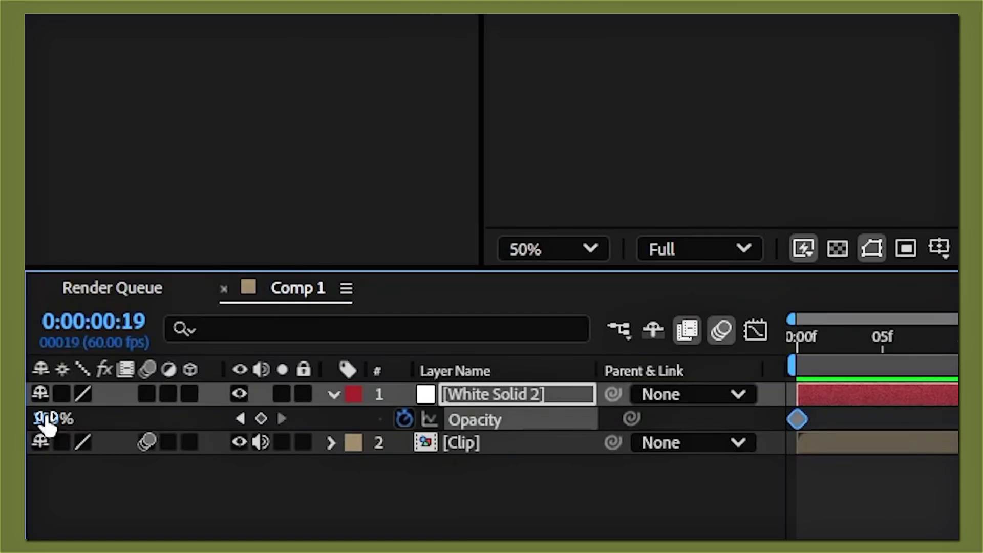
click(37, 426)
text(0)
key(Return)
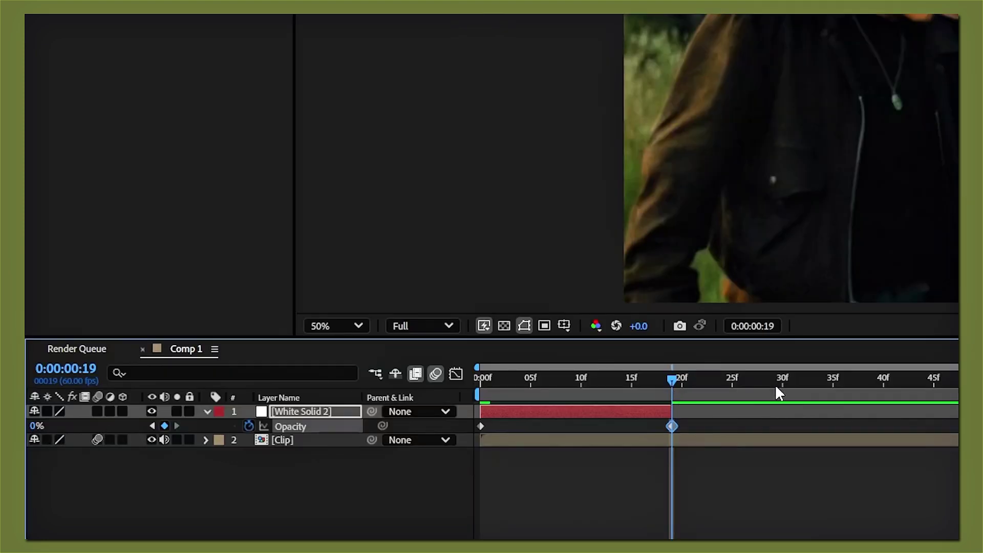
- Easy Ease both Opacity keyframes and adjust their graph handles for a sharp drop tapering to 0%
drag(708, 421, 465, 425)
key(F9)
click(456, 373)
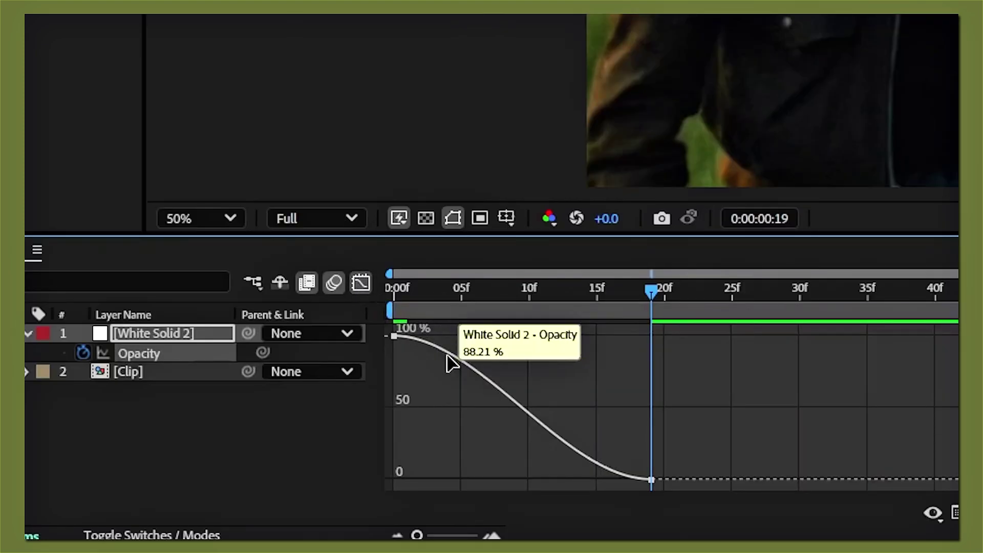
click(453, 362)
drag(479, 335, 361, 447)
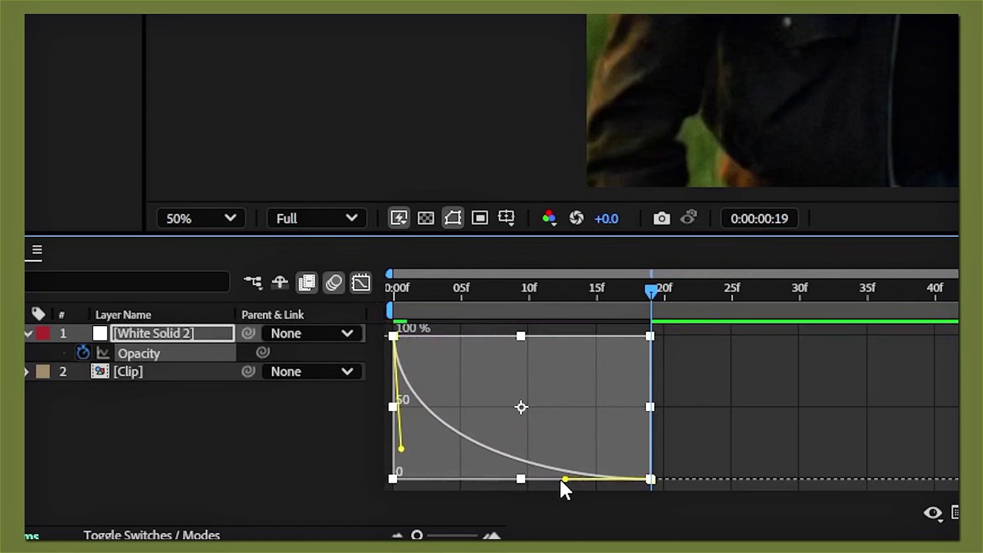
drag(565, 478, 470, 478)
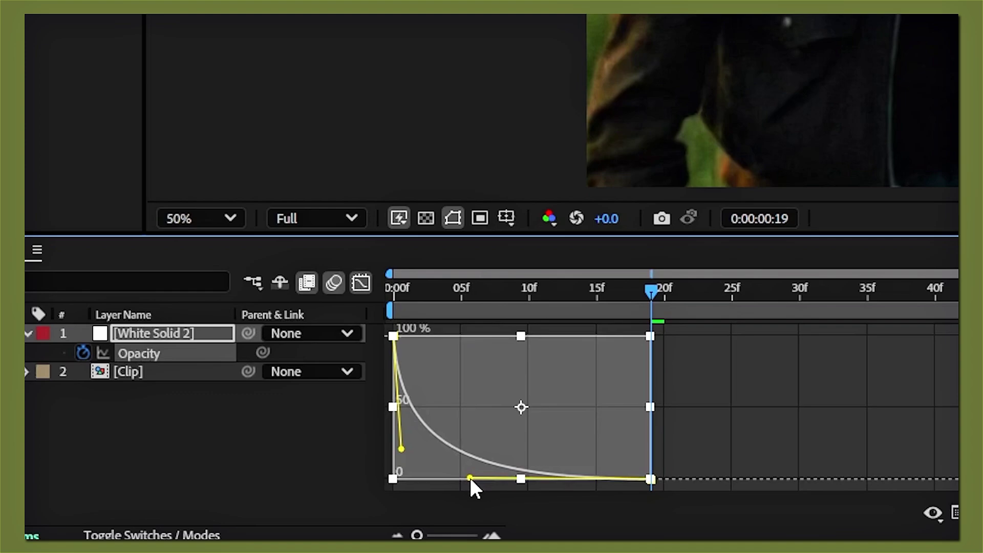
drag(401, 448, 402, 455)
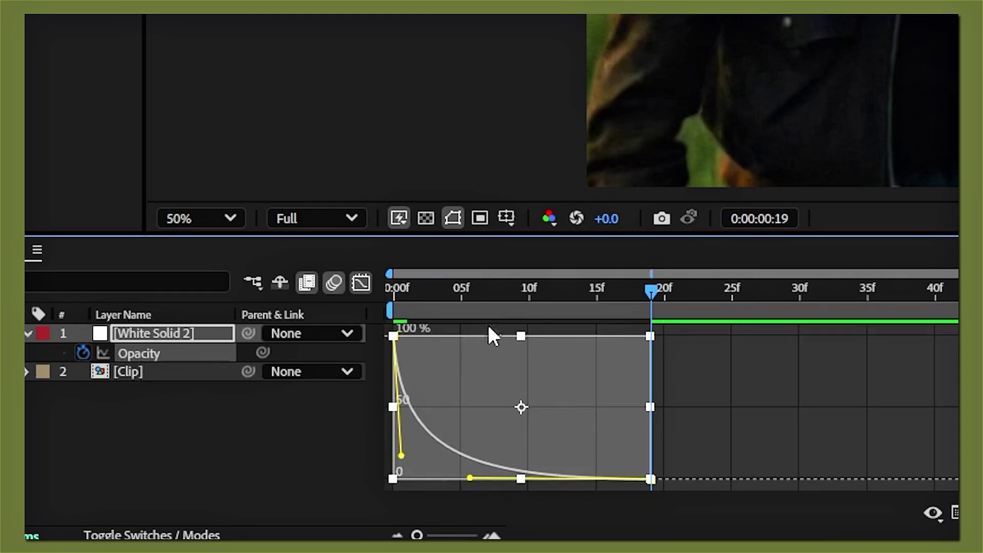
click(388, 293)
key(space)
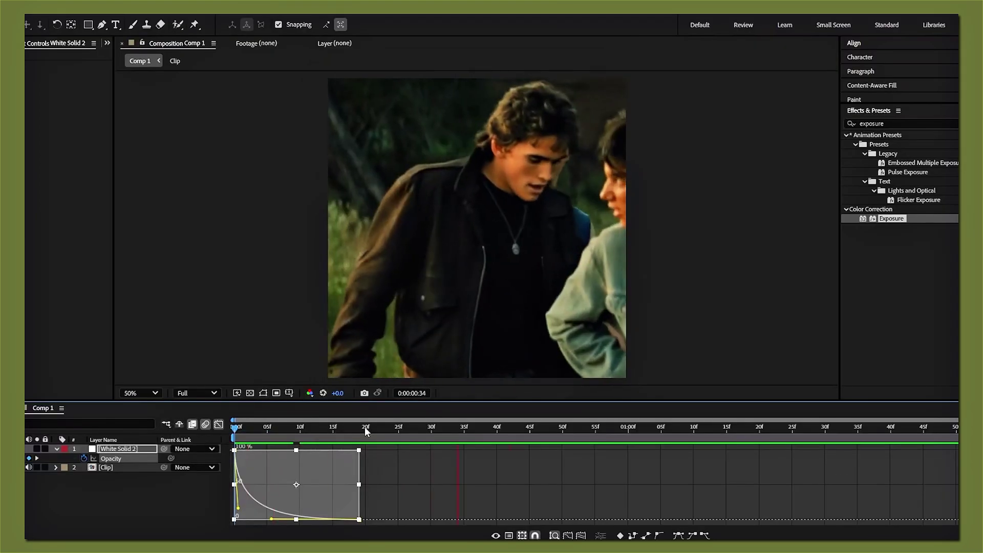